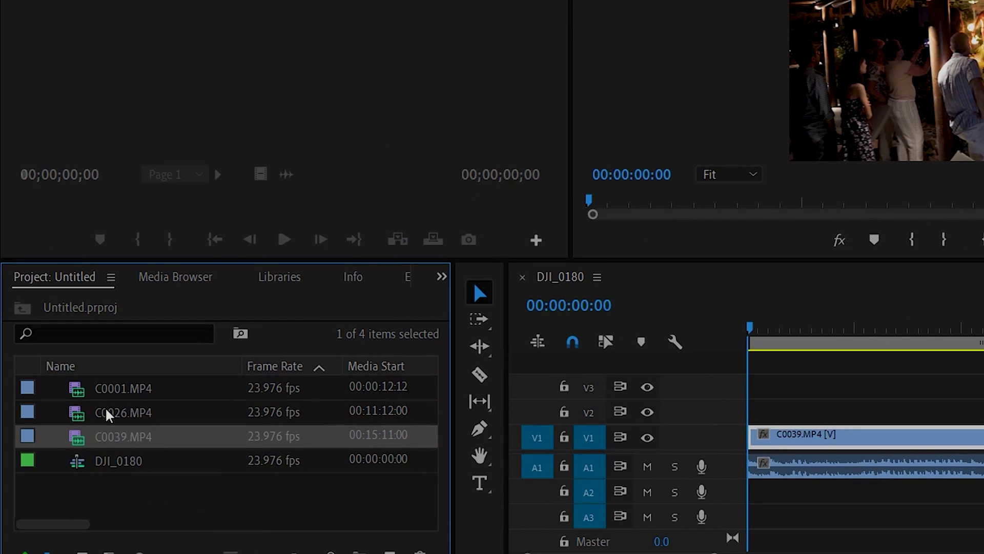
Select only the 4K clip C0039.MP4 in the Project panel.
click(131, 398)
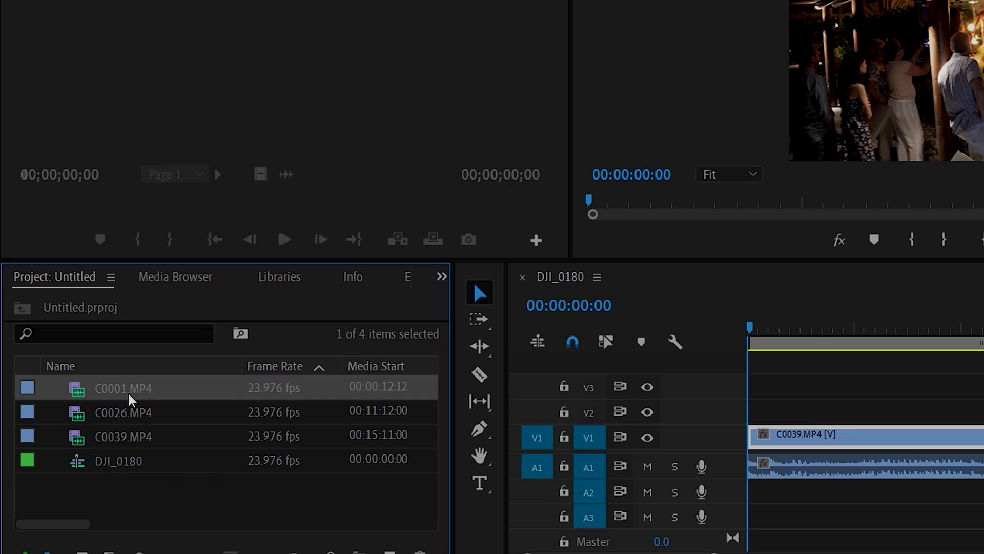
shift+click(125, 411)
shift+click(123, 439)
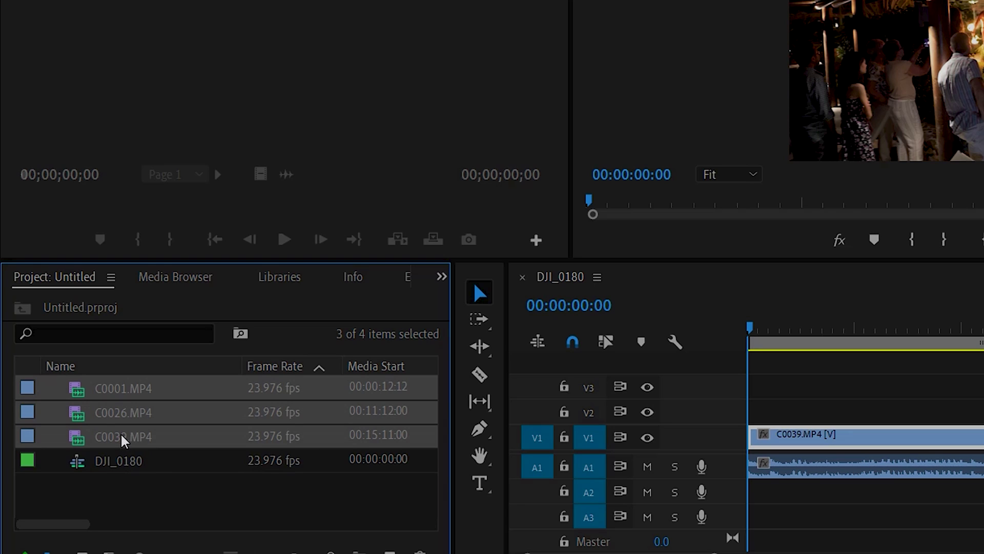
shift+click(135, 415)
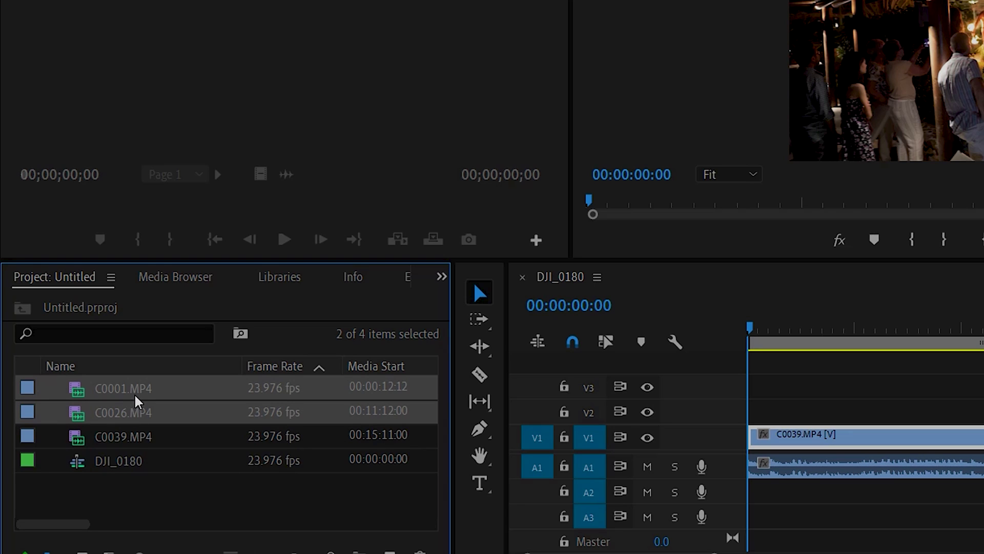
click(122, 444)
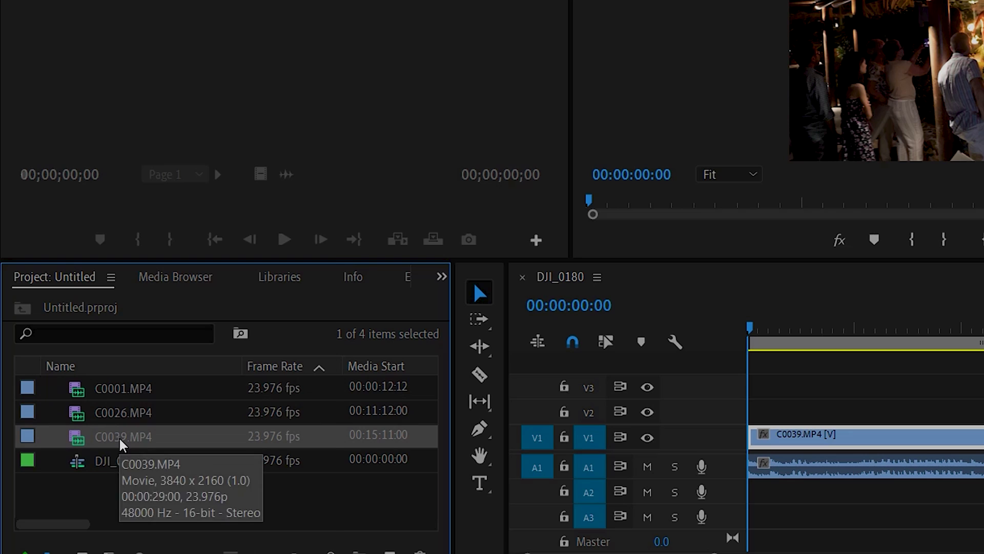
Create a proxy for C0039.MP4 with Format H.264 and Preset H.264 Low Resolution Proxy.
right_click(122, 444)
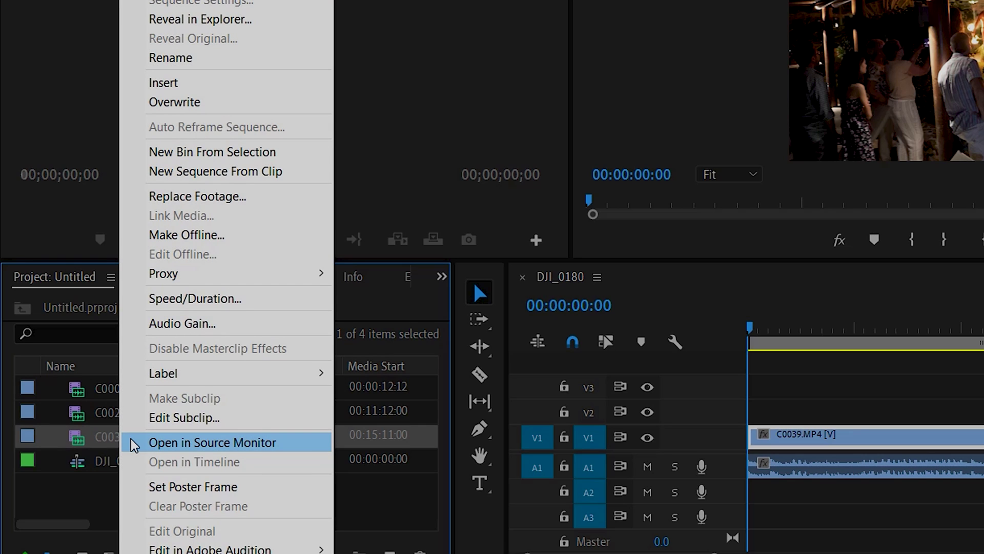
mouse_move(171, 272)
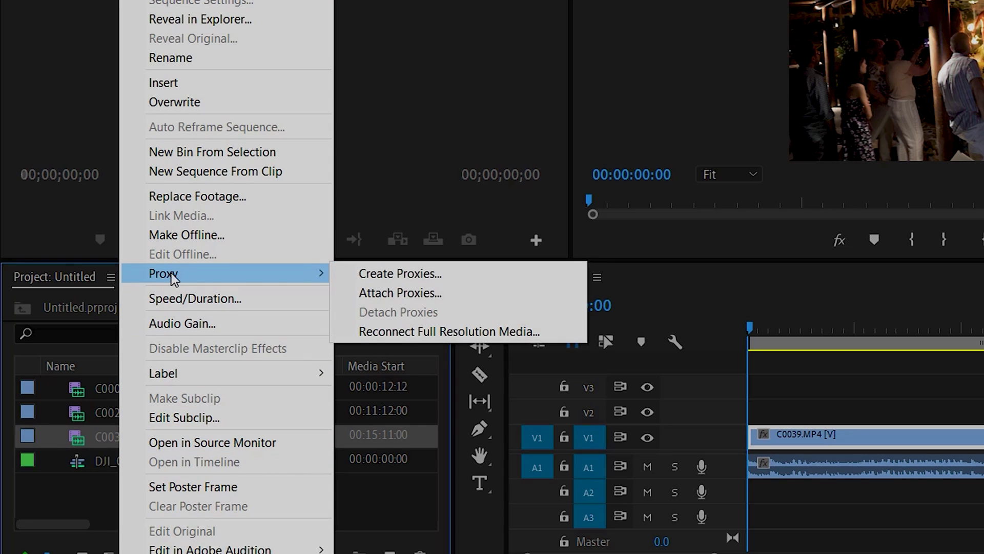
click(414, 274)
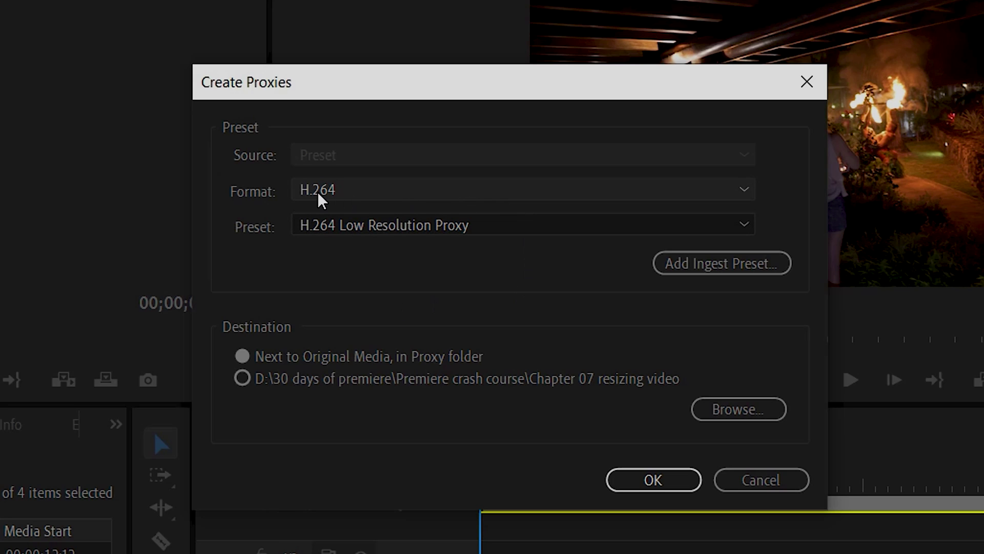
click(578, 193)
click(569, 288)
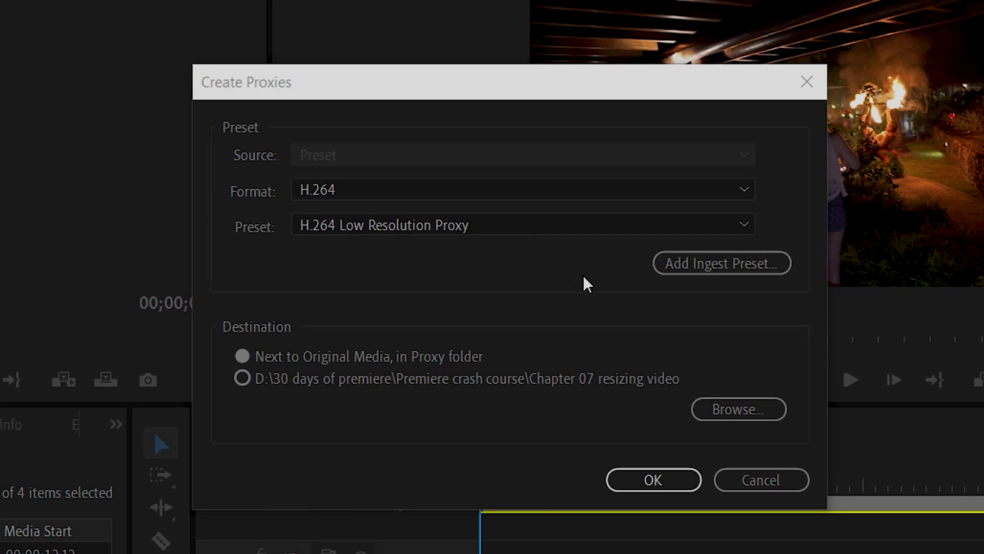
click(521, 226)
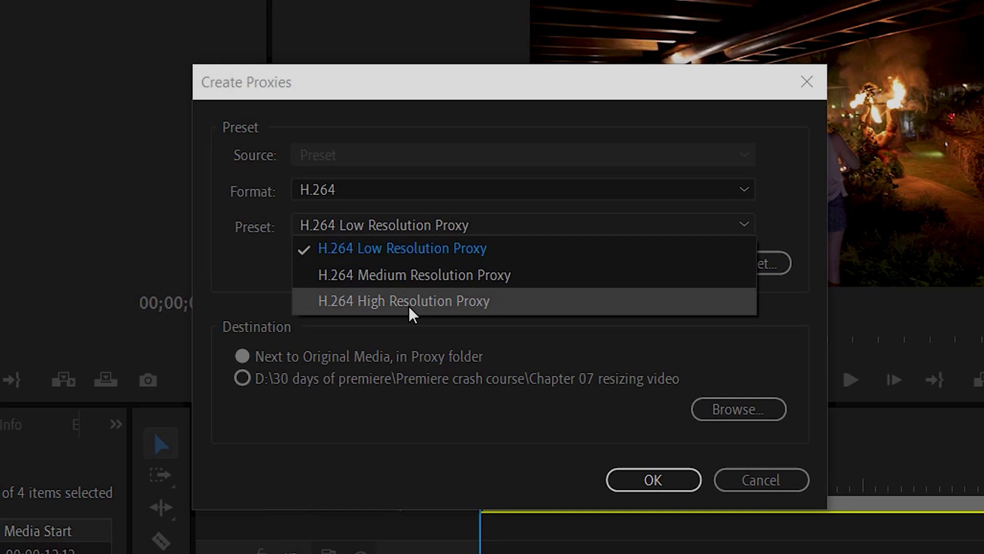
click(418, 246)
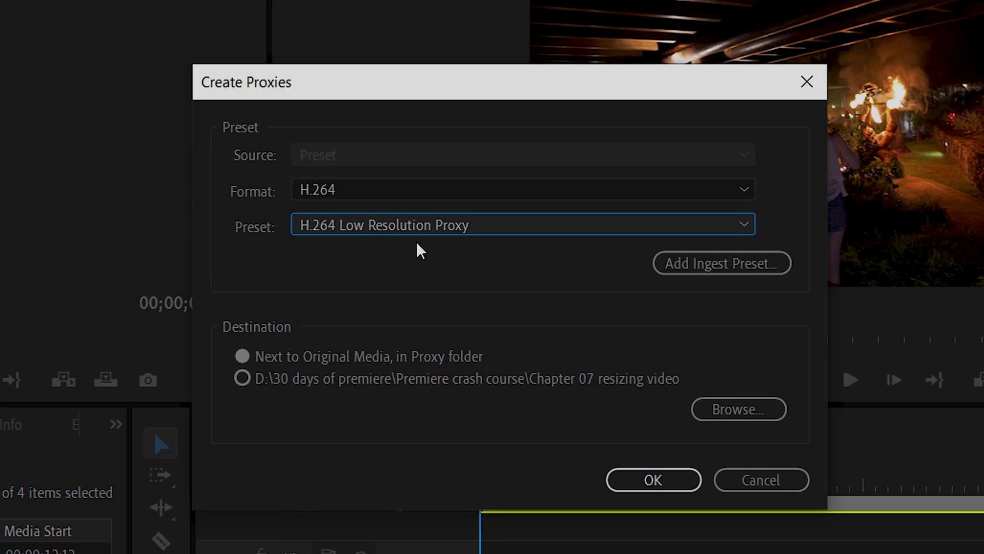
click(654, 481)
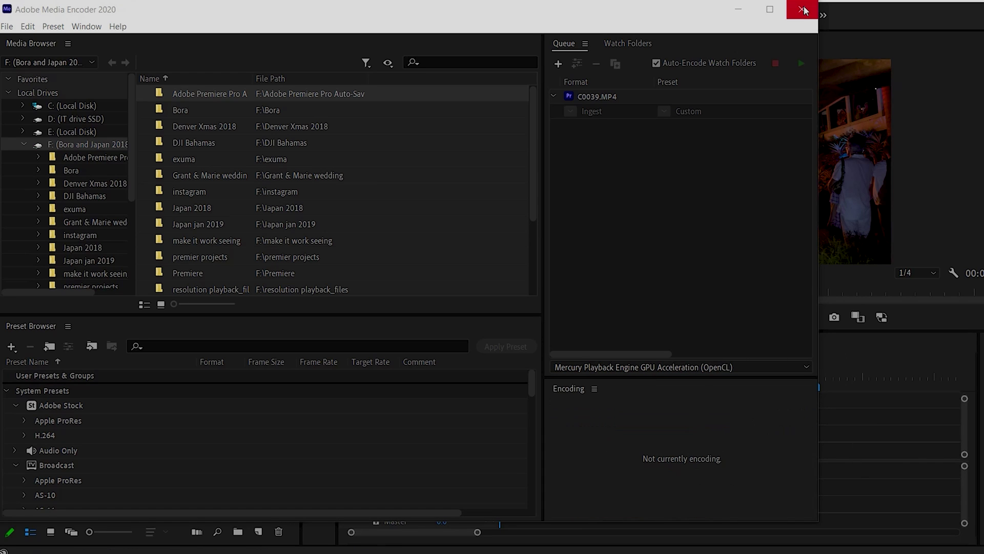
Close Adobe Media Encoder once the C0039.MP4 ingest job has finished.
click(803, 9)
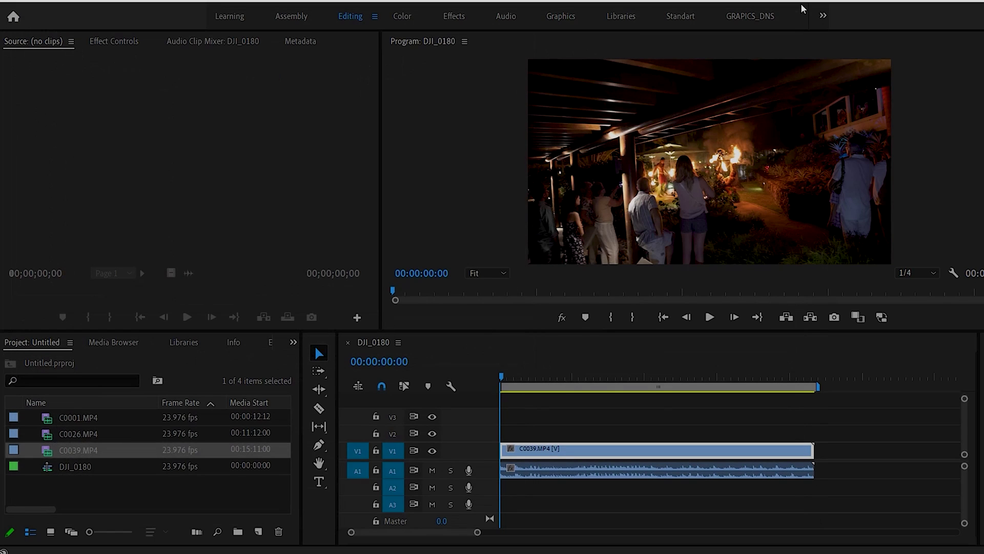
Turn proxies on and play the DJI_0180 sequence briefly.
click(567, 451)
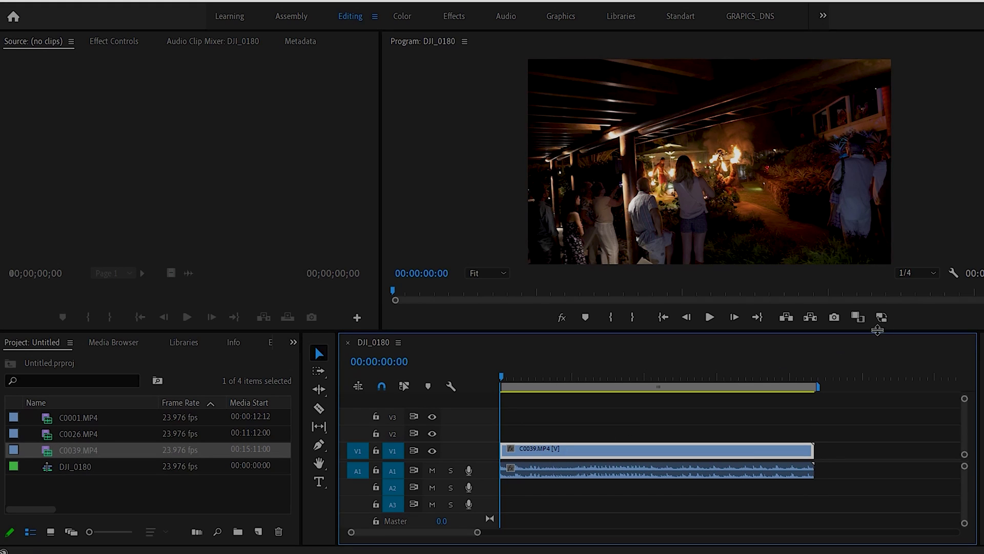
click(883, 317)
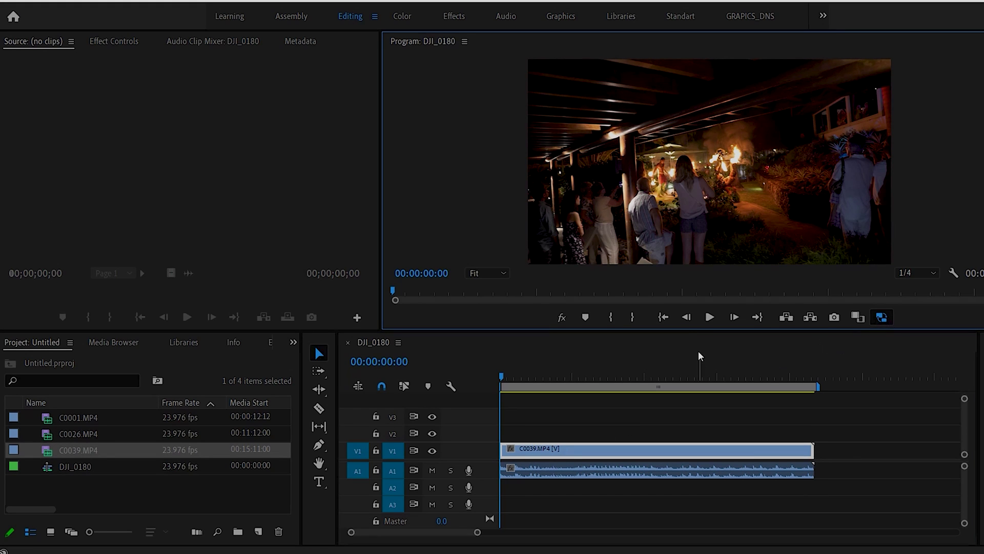
click(710, 318)
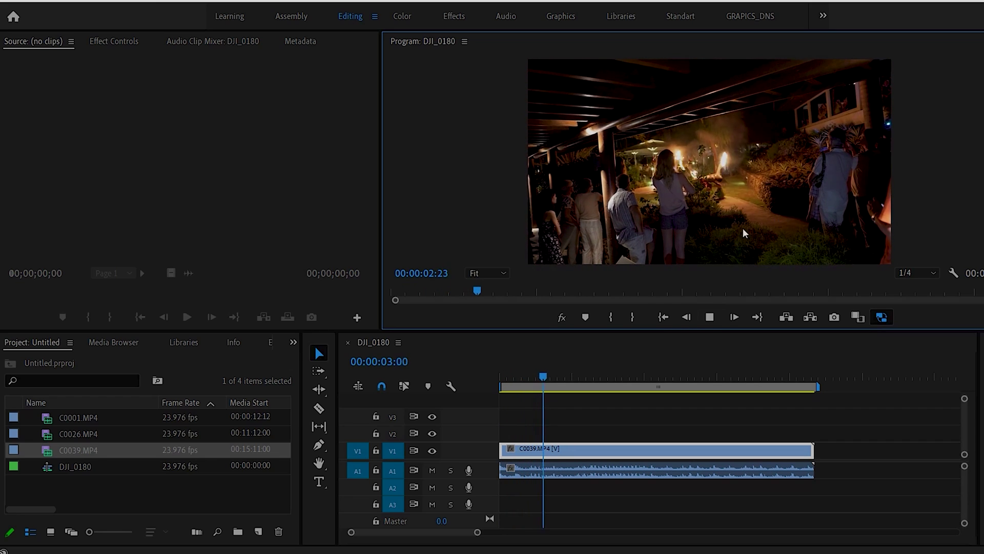
click(709, 318)
Compare playback with proxies off, then on again, ending with proxies switched off.
click(881, 318)
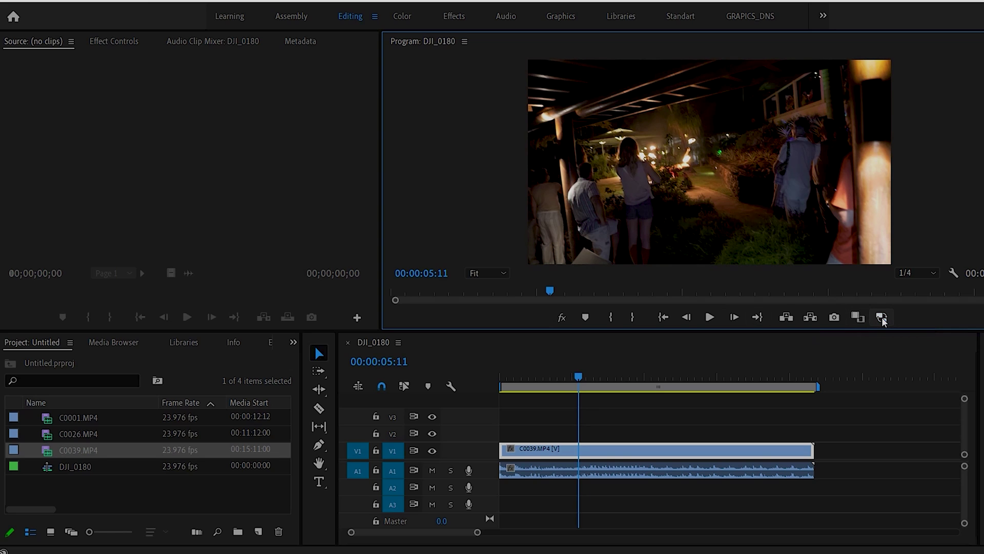
click(709, 317)
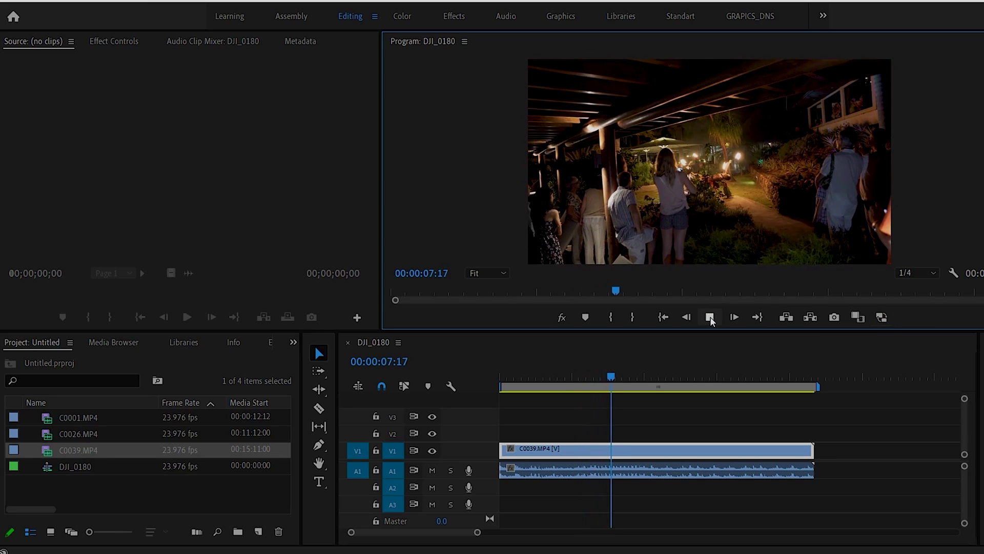
click(710, 317)
click(881, 317)
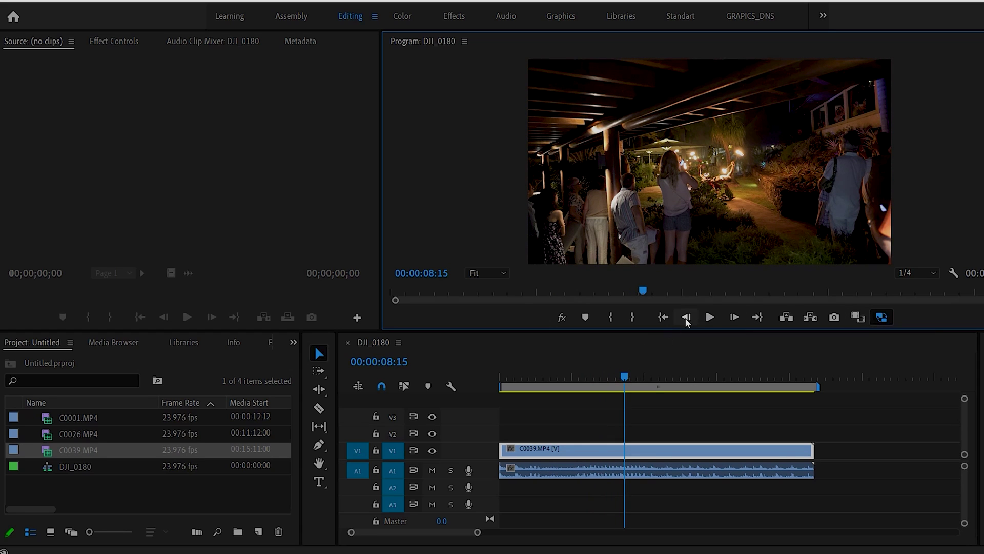
click(709, 318)
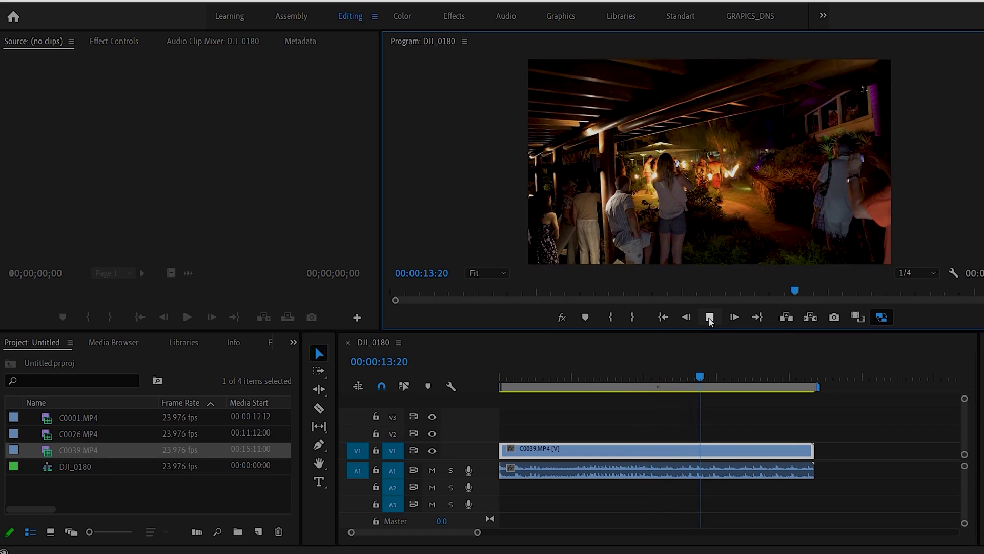
click(709, 317)
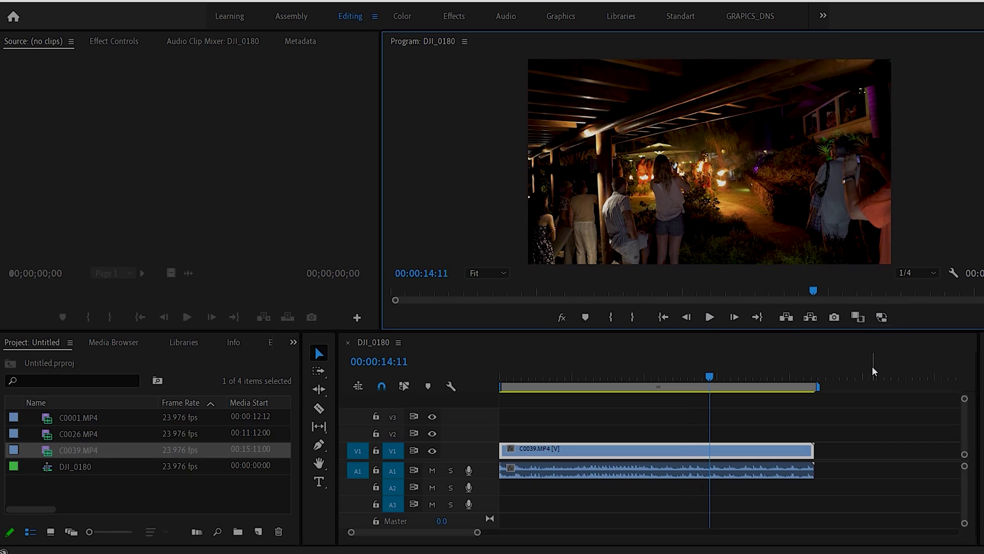
click(883, 318)
Set playback resolution to Full, turn proxies back on, and play the sequence to 00:00:21:04.
click(880, 318)
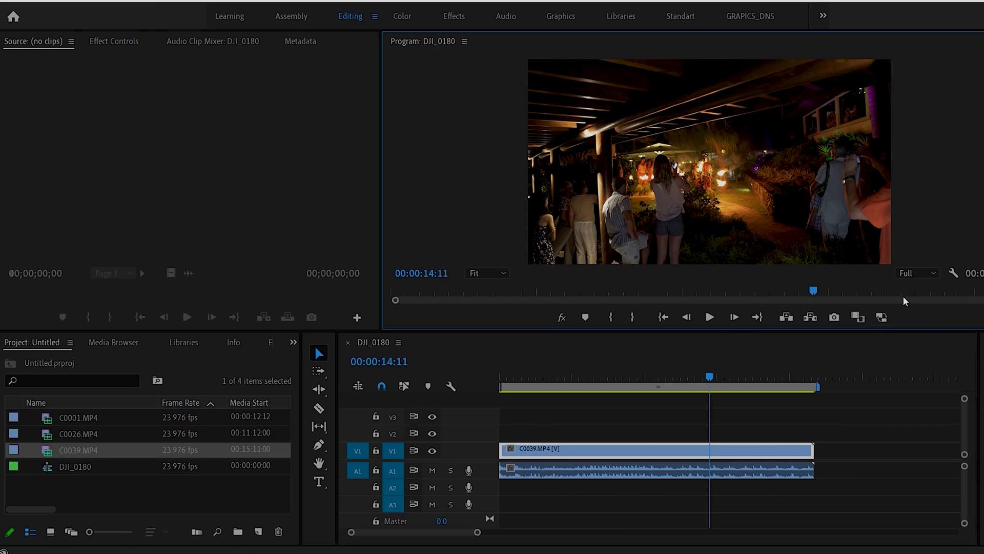
click(916, 273)
click(917, 286)
click(882, 316)
key(space)
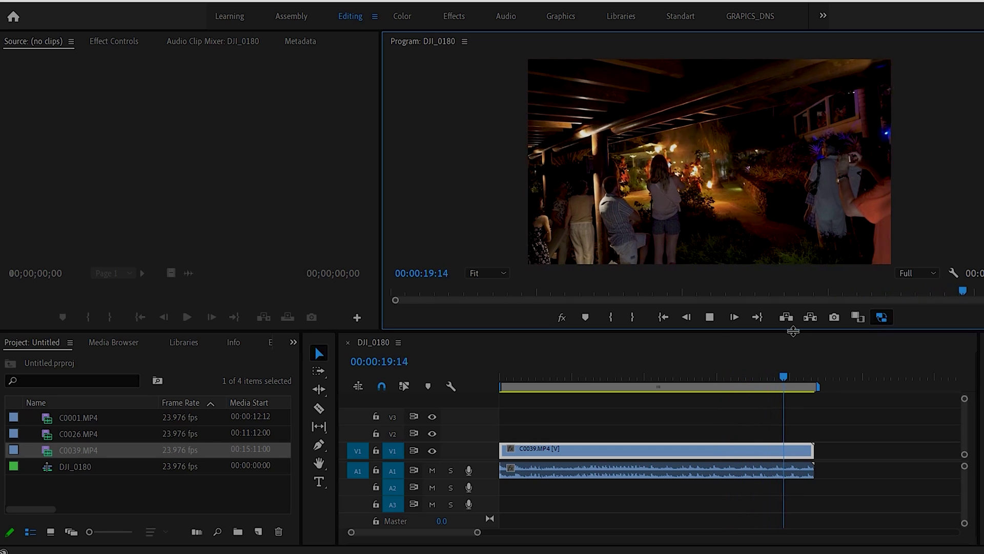
key(space)
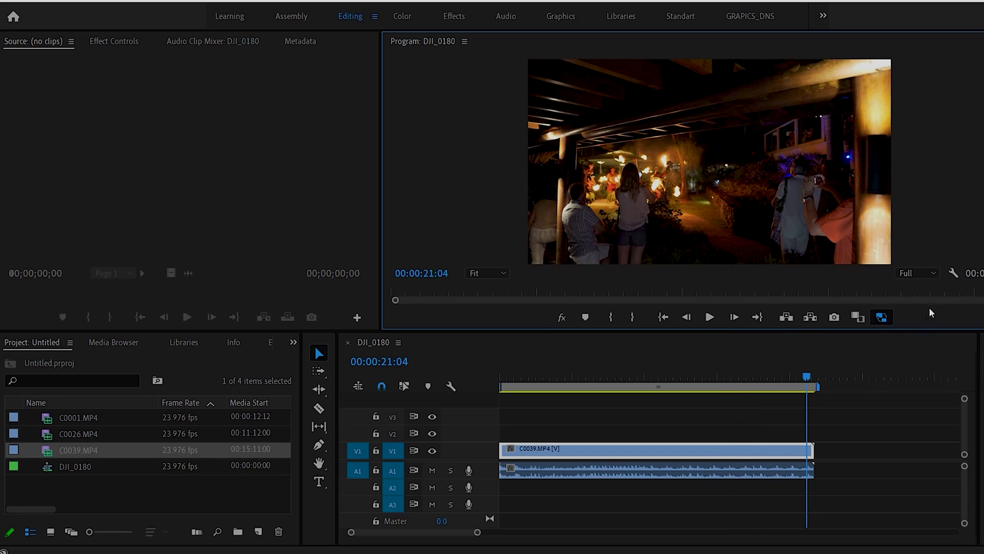